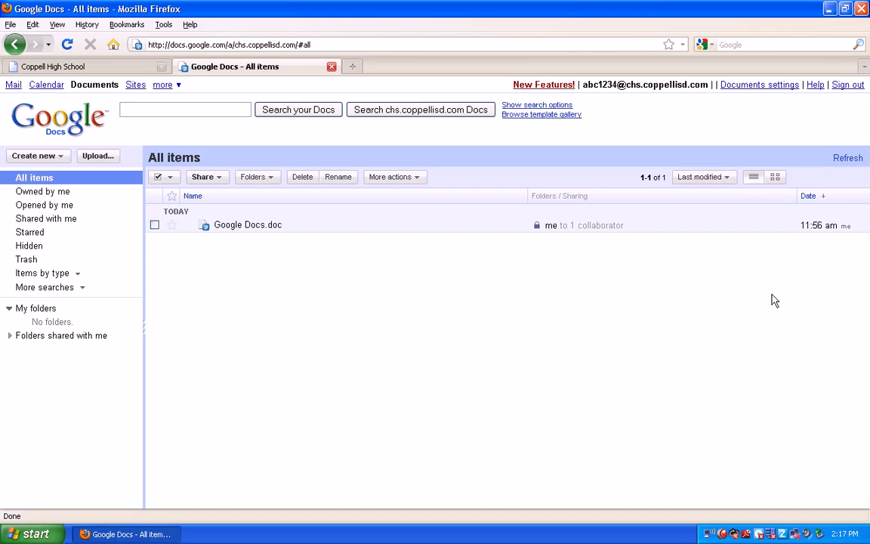
Create a new blank text document from the Create new menu
left_click(639, 231)
left_click(60, 160)
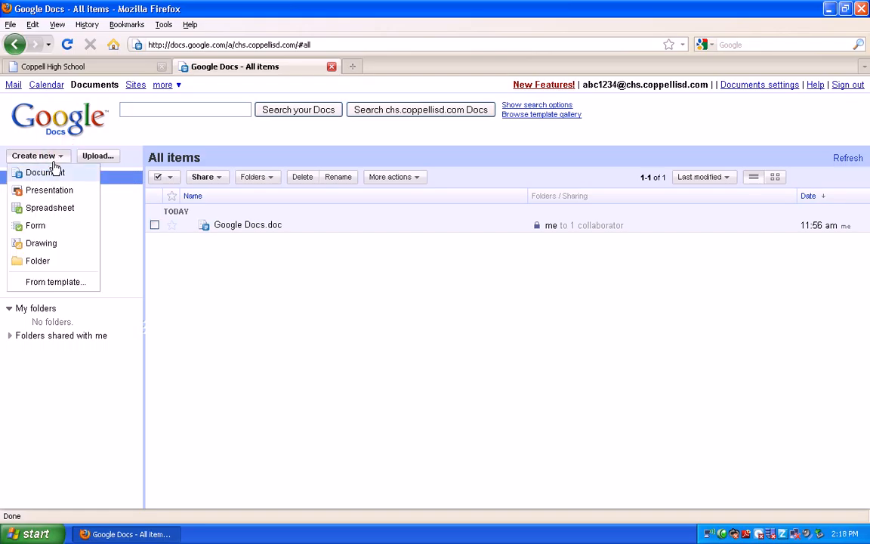
left_click(36, 174)
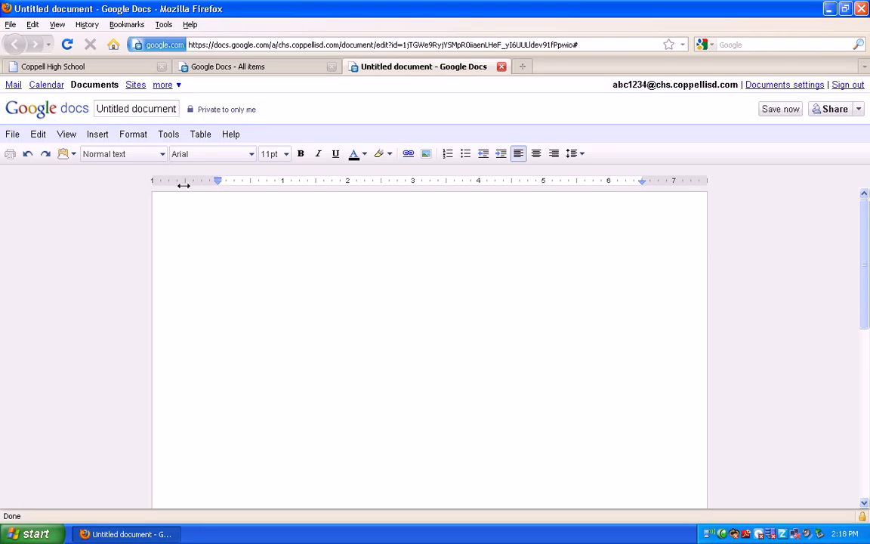
Rename the untitled document to 'Research'
left_click(134, 111)
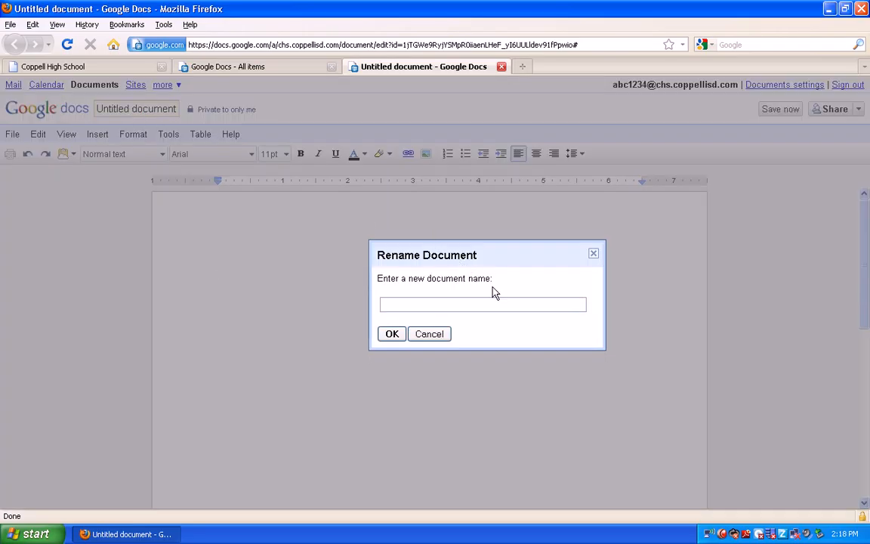
type("Research")
left_click(390, 336)
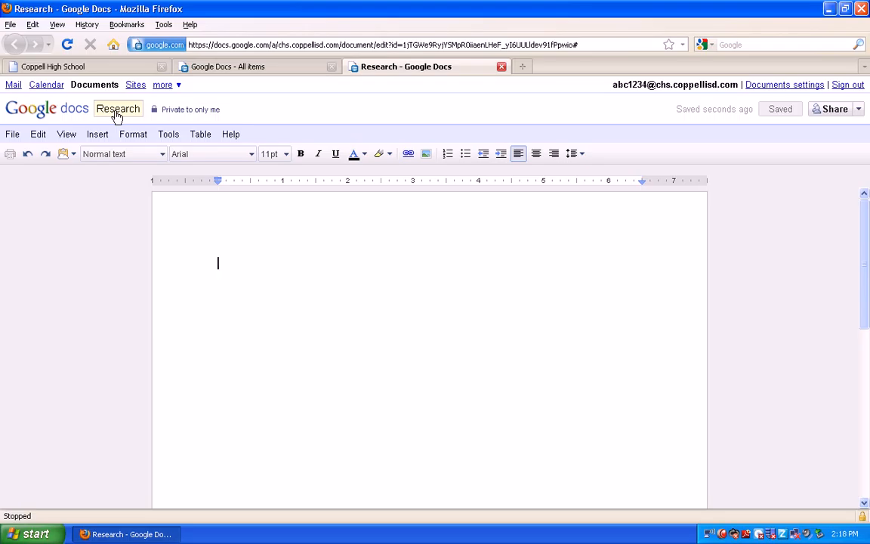
Centre-align the empty first line, leaving the name and file options unchanged
left_click(117, 110)
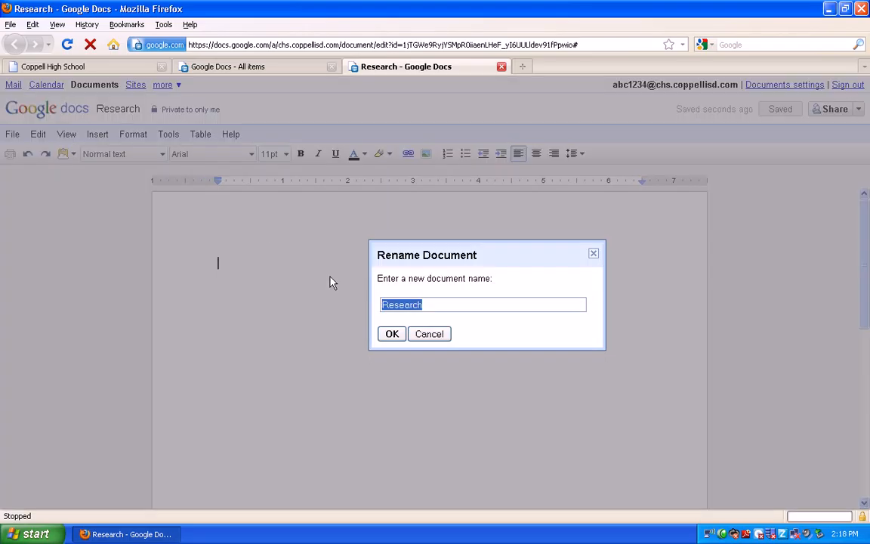
left_click(423, 334)
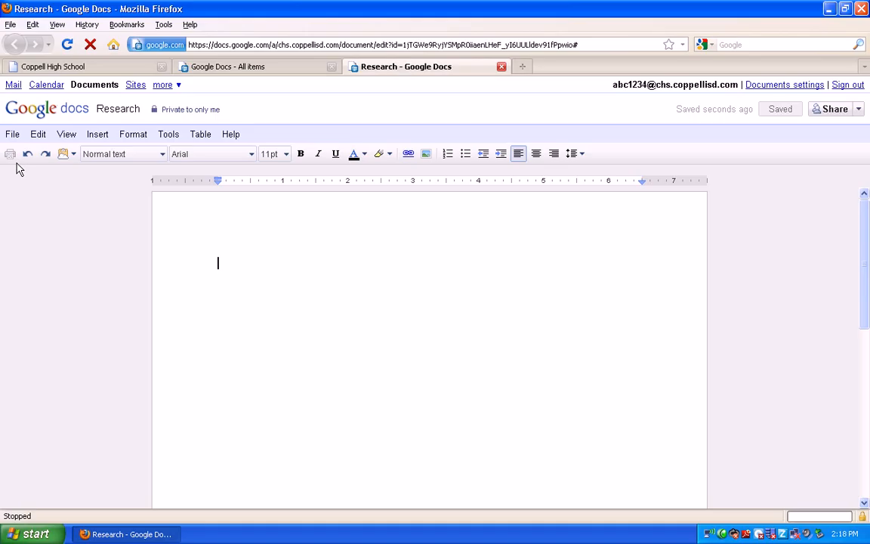
left_click(12, 134)
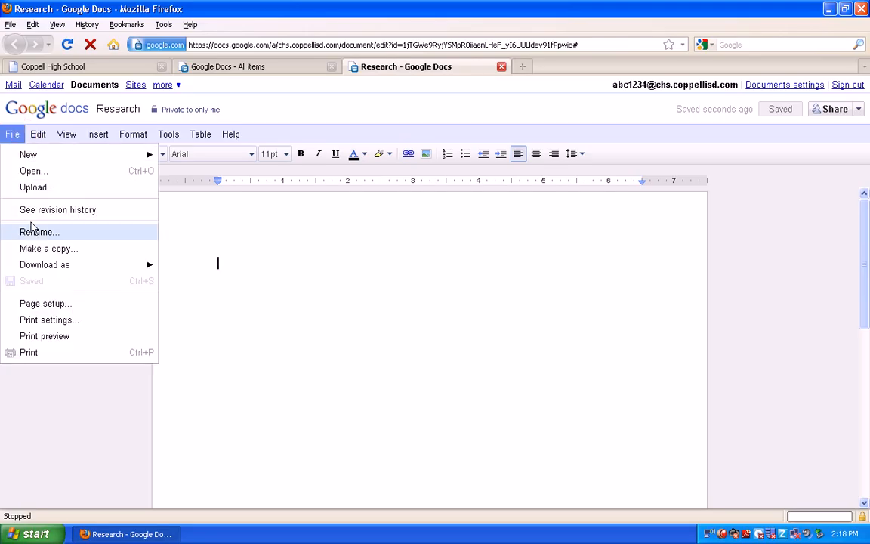
left_click(249, 272)
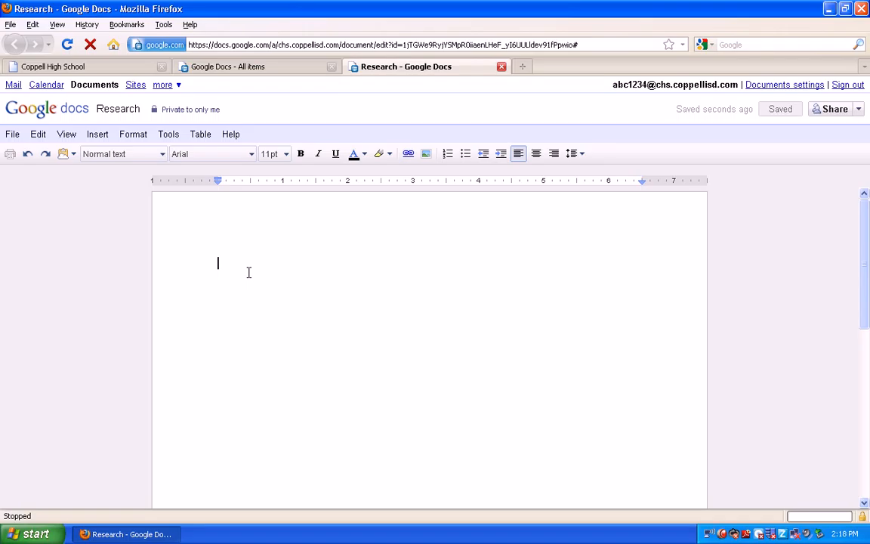
left_click(536, 153)
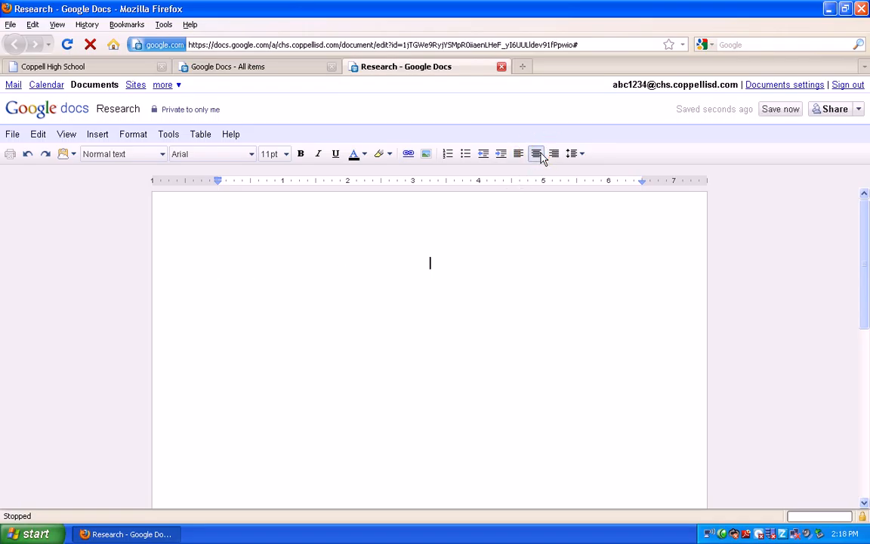
Type the centred heading 'Google Docs', start a new line, and bring up sharing settings
type("Google Docs")
key("Return")
key("Return")
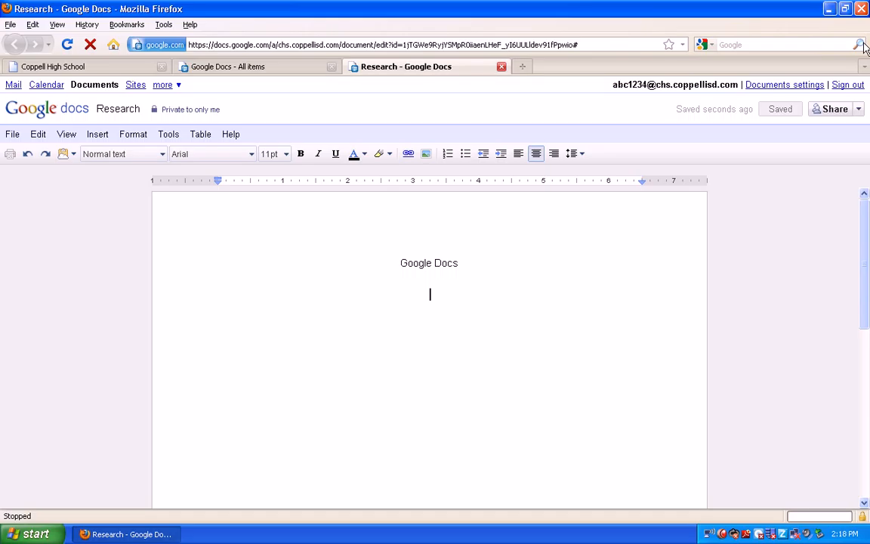
left_click(836, 112)
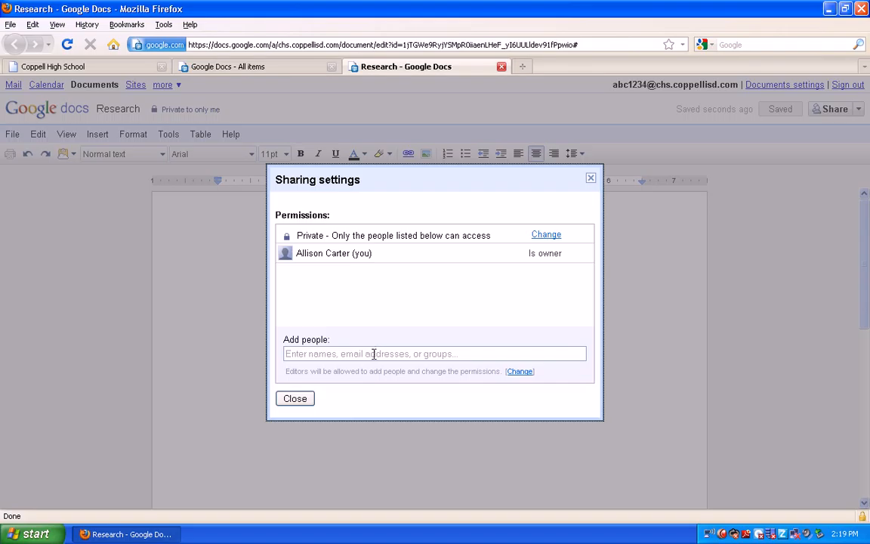
Add the suggested collaborator with Can edit access and share the document
left_click(344, 353)
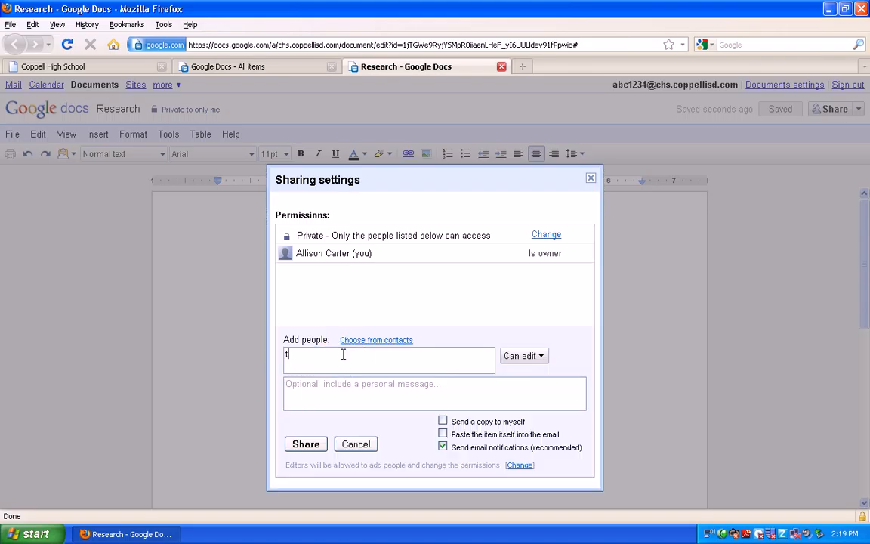
type("tami")
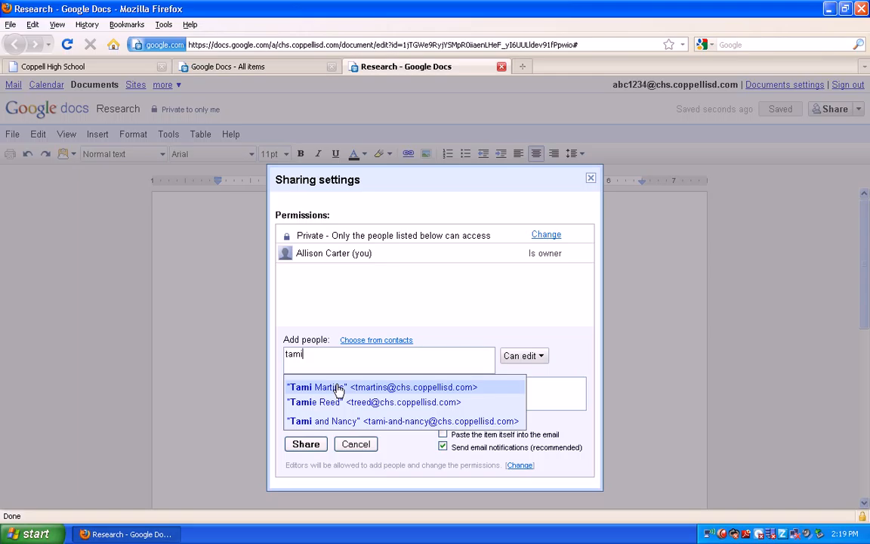
left_click(338, 388)
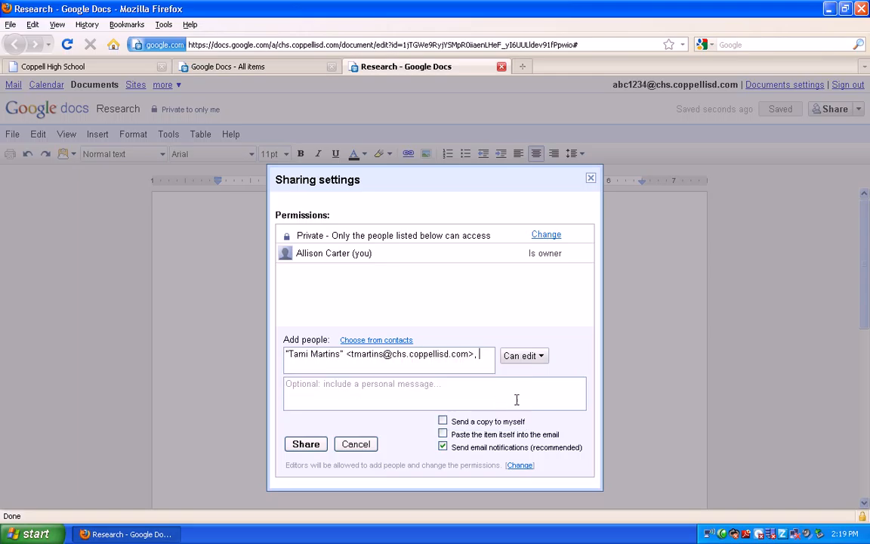
left_click(543, 357)
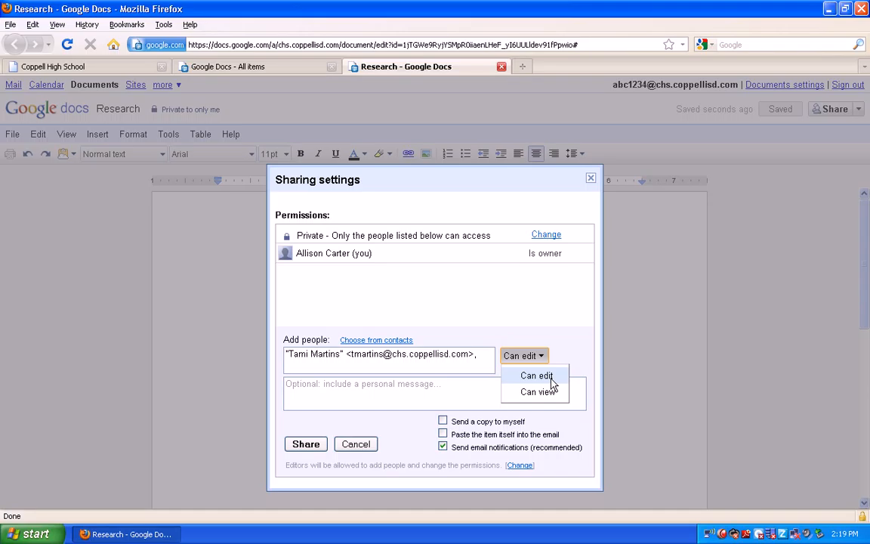
left_click(550, 378)
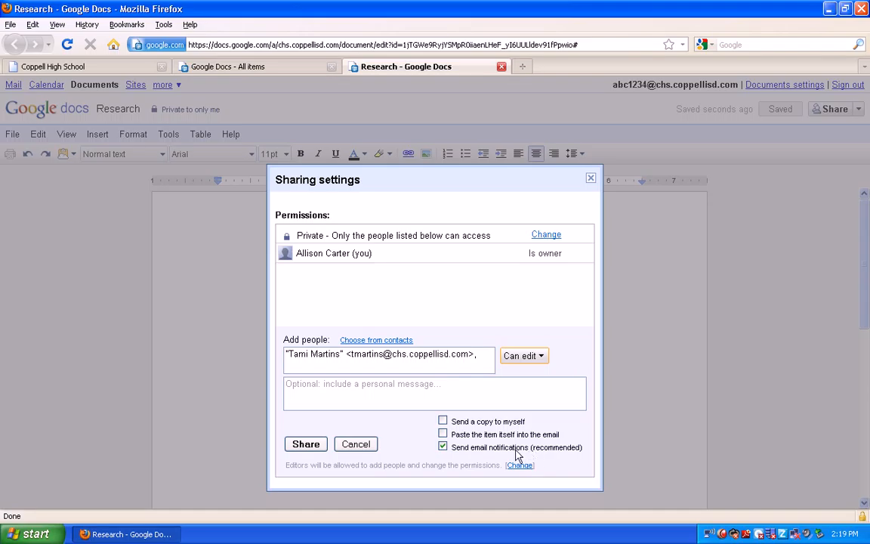
left_click(316, 448)
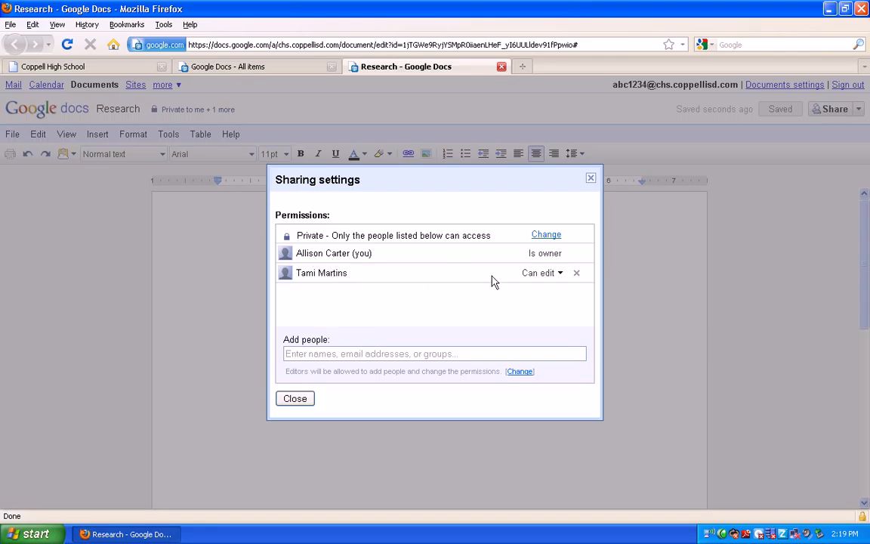
left_click(560, 275)
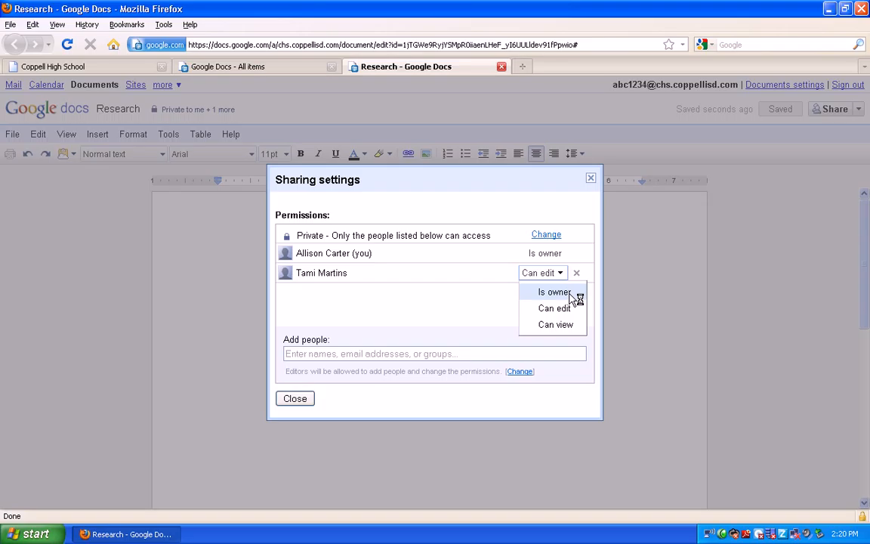
Set the collaborator's access level and save the sharing permissions
left_click(568, 312)
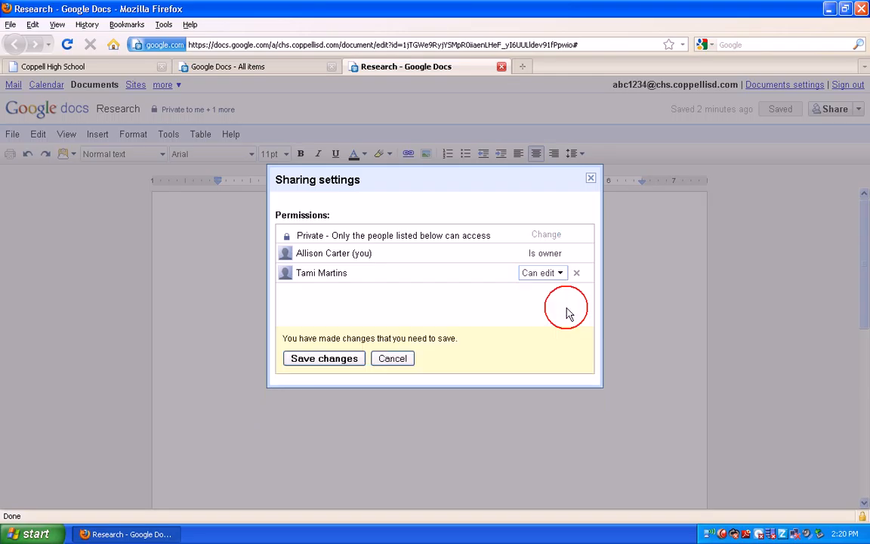
left_click(324, 359)
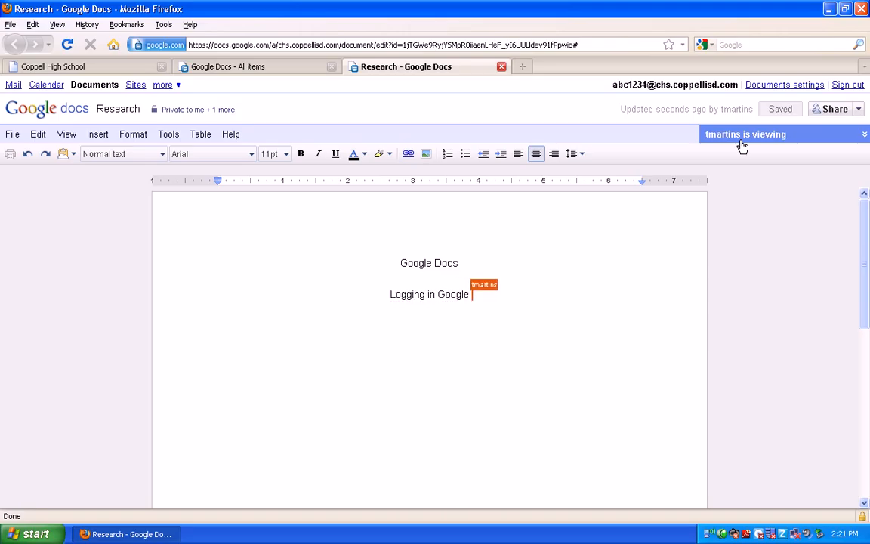
Send the collaborator the chat message 'What is the next step in Google Apps?'
left_click(864, 135)
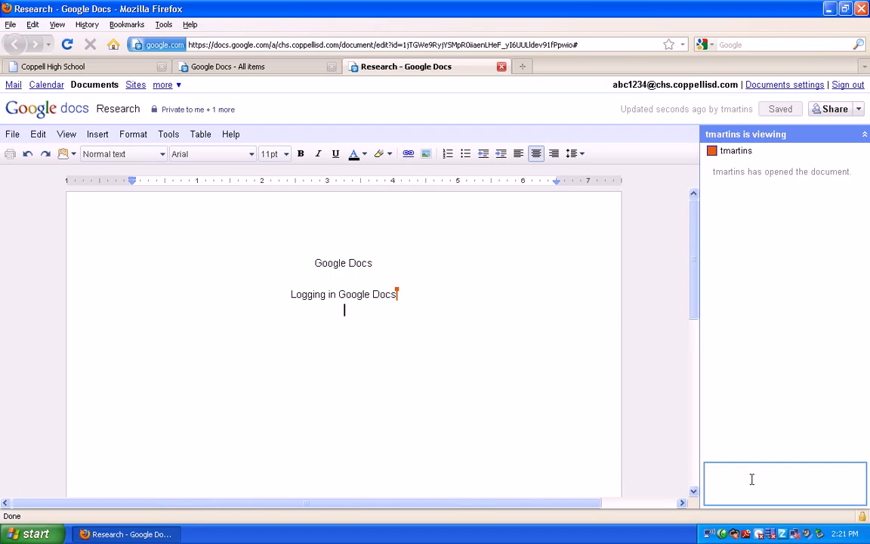
type("What is the next step in Google Apps?")
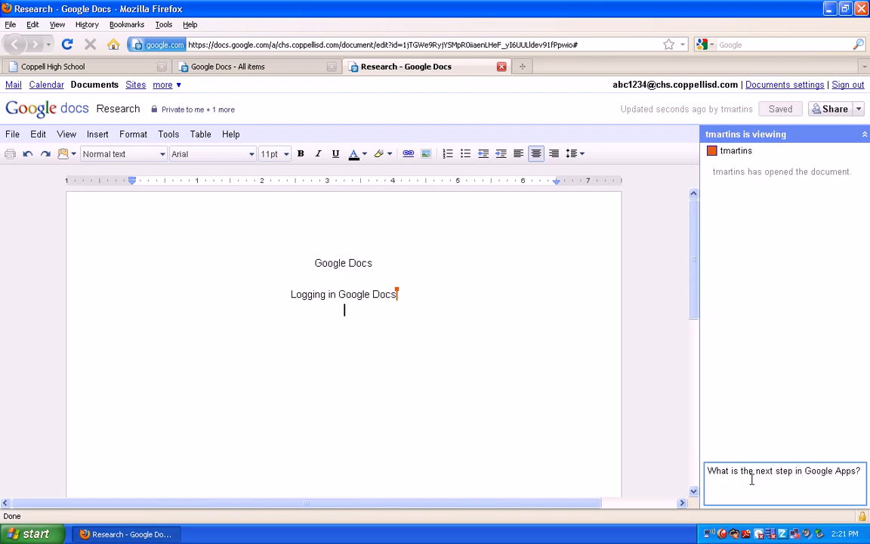
key("Return")
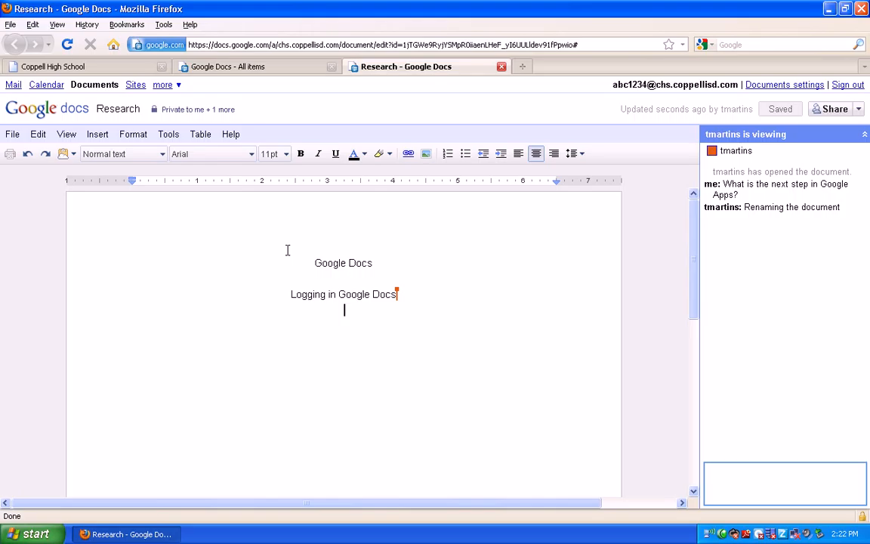
Upload logo.png as an inline image below the second line and select it
left_click(98, 135)
left_click(105, 154)
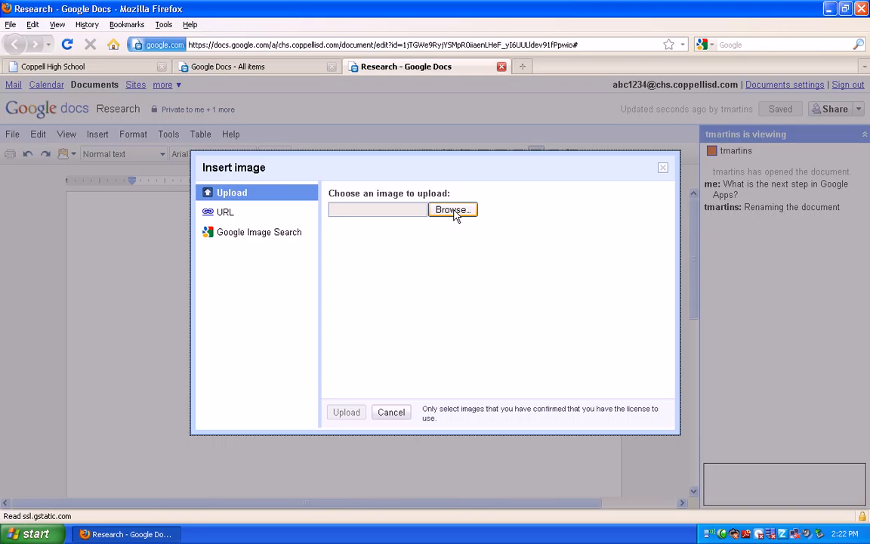
left_click(221, 213)
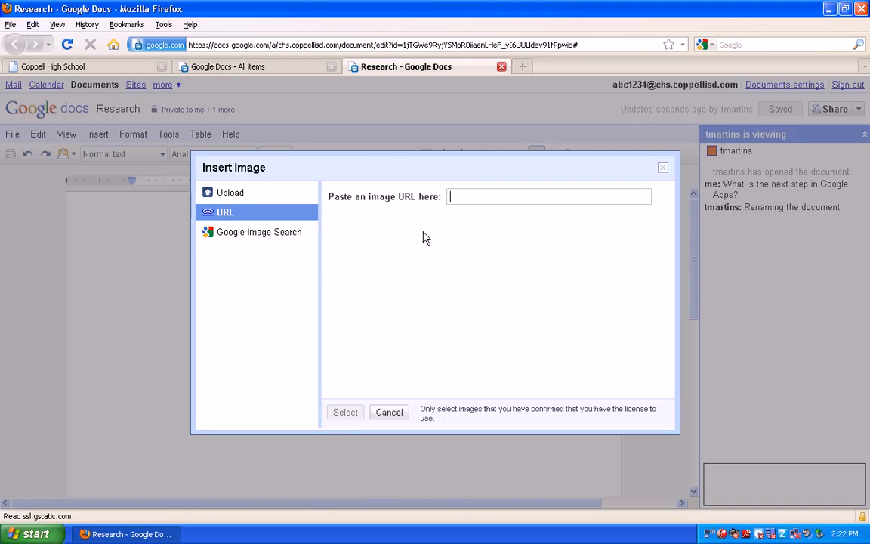
left_click(239, 236)
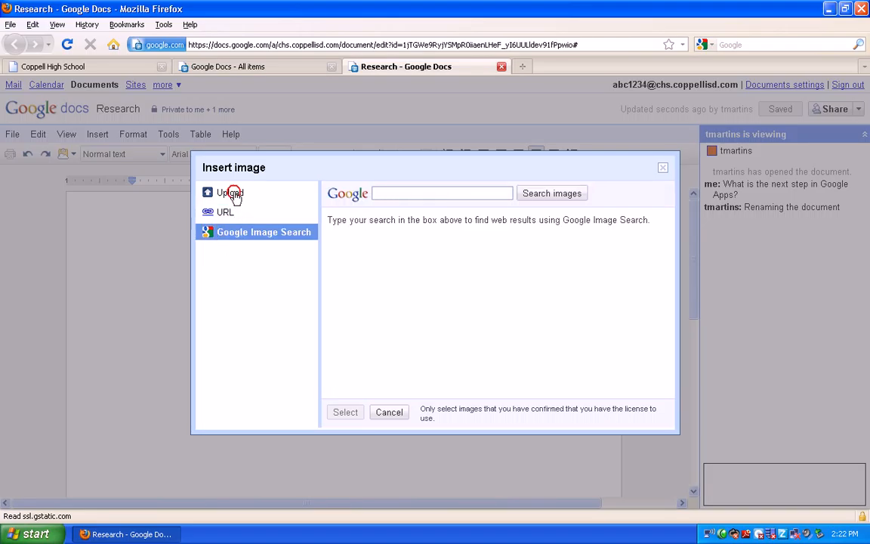
left_click(236, 195)
left_click(458, 211)
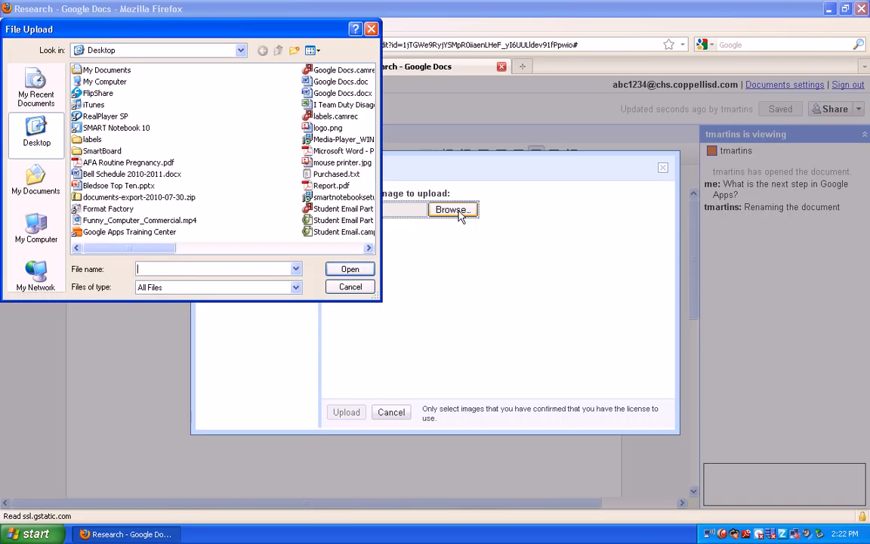
left_click(310, 127)
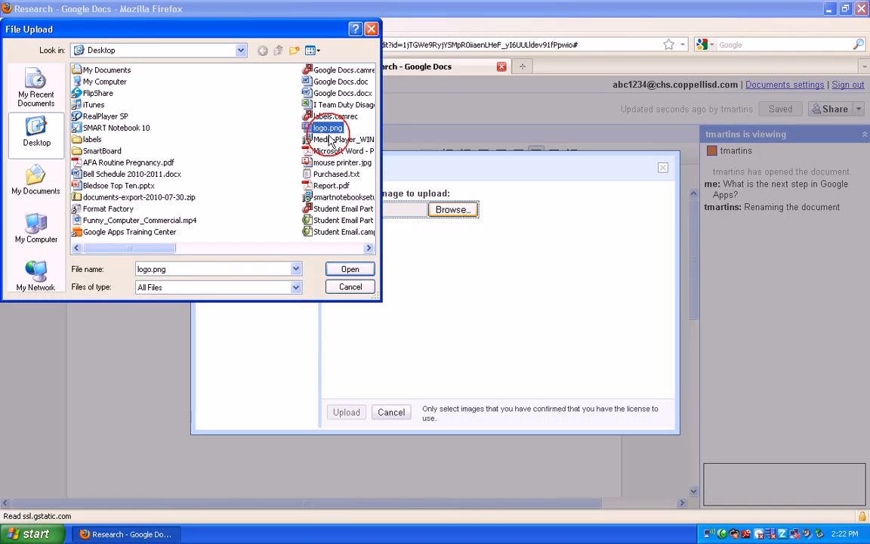
left_click(348, 270)
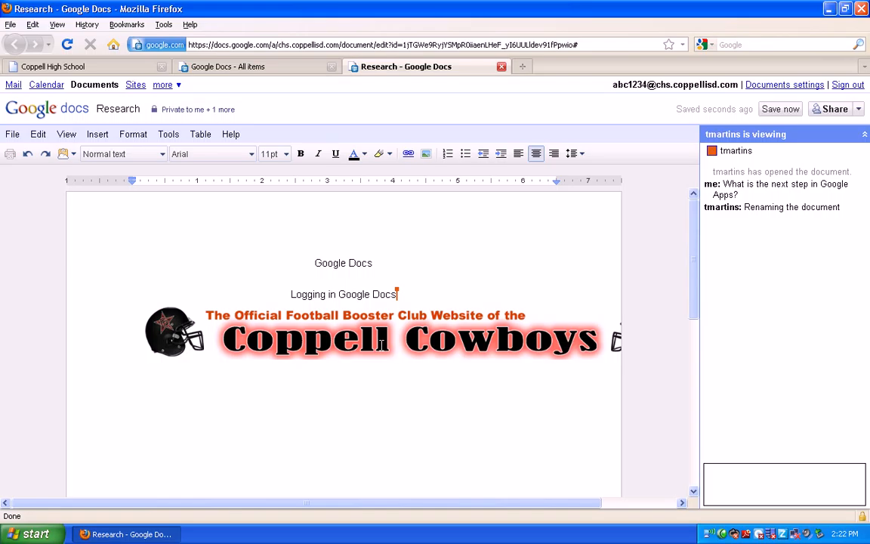
left_click(424, 347)
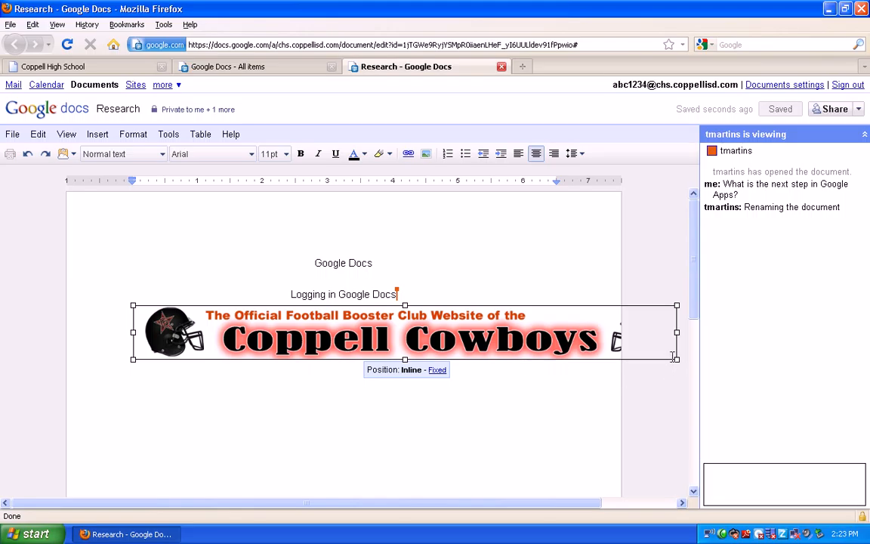
Shrink the Coppell Cowboys banner by dragging its corner handle inward
left_click_drag(672, 358, 538, 335)
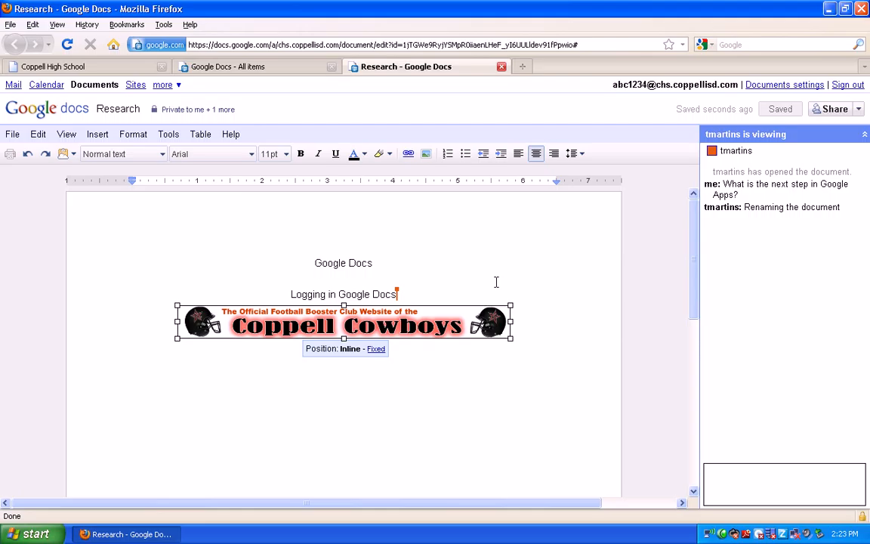
Open the revision history from the File menu and load the 2:22 PM revision
left_click(13, 136)
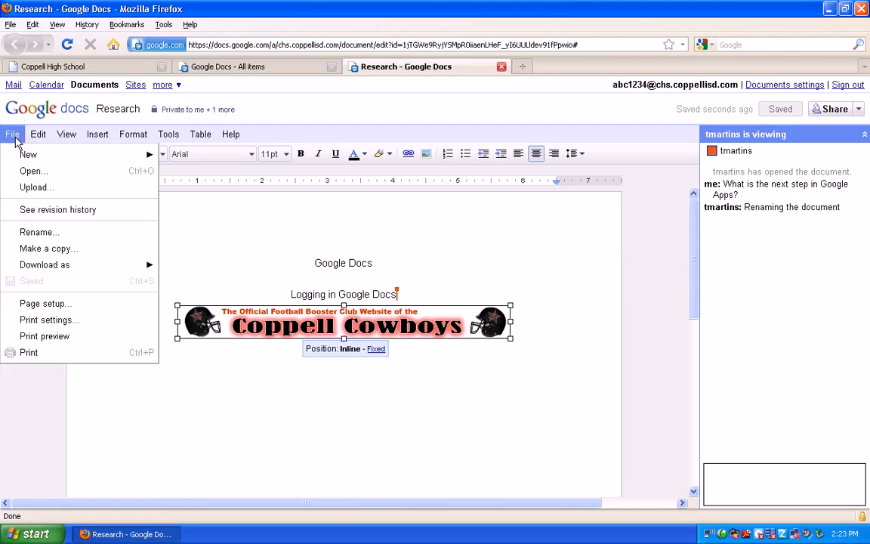
left_click(31, 211)
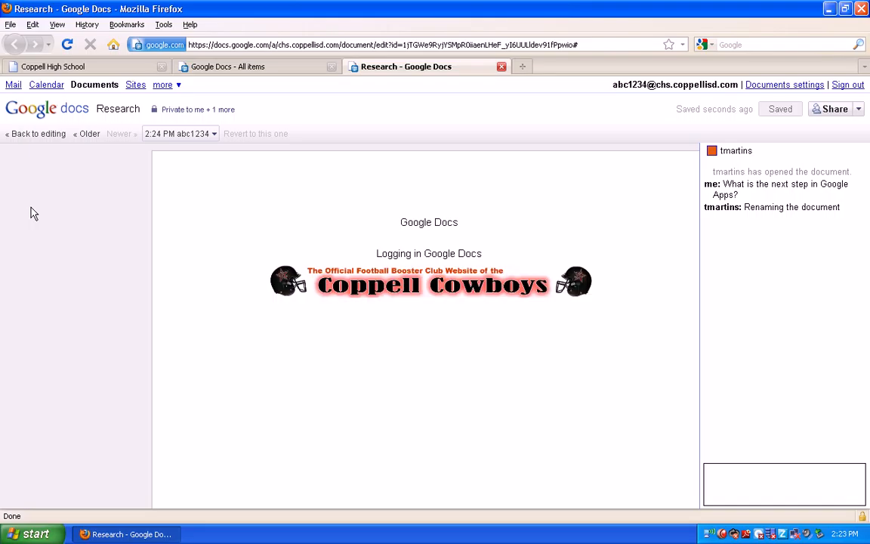
left_click(214, 136)
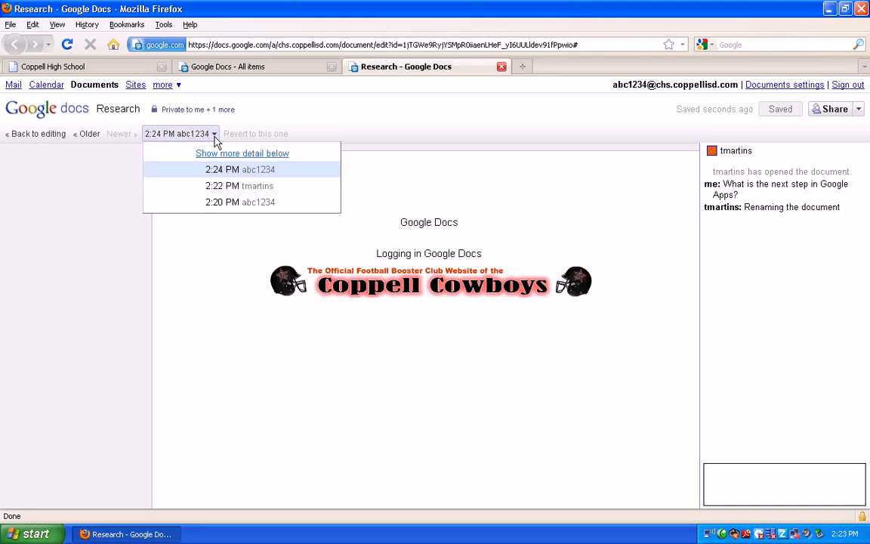
left_click(239, 188)
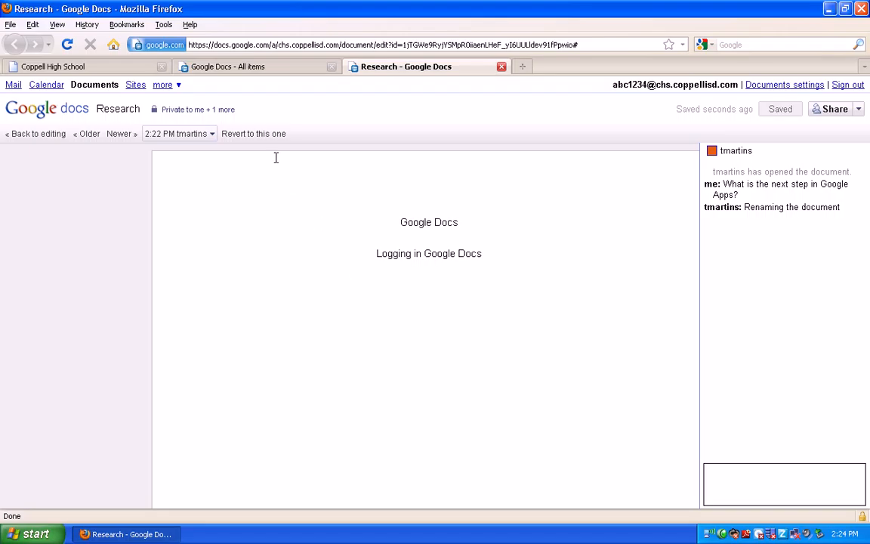
Revert to the 2:22 PM revision and type 'Renaming the document' on a new line
left_click(255, 135)
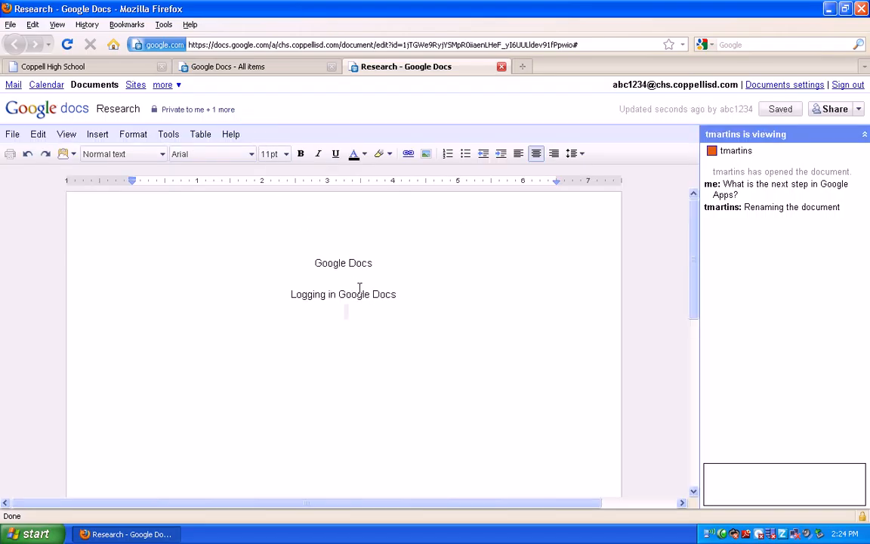
left_click(355, 313)
type("Renami")
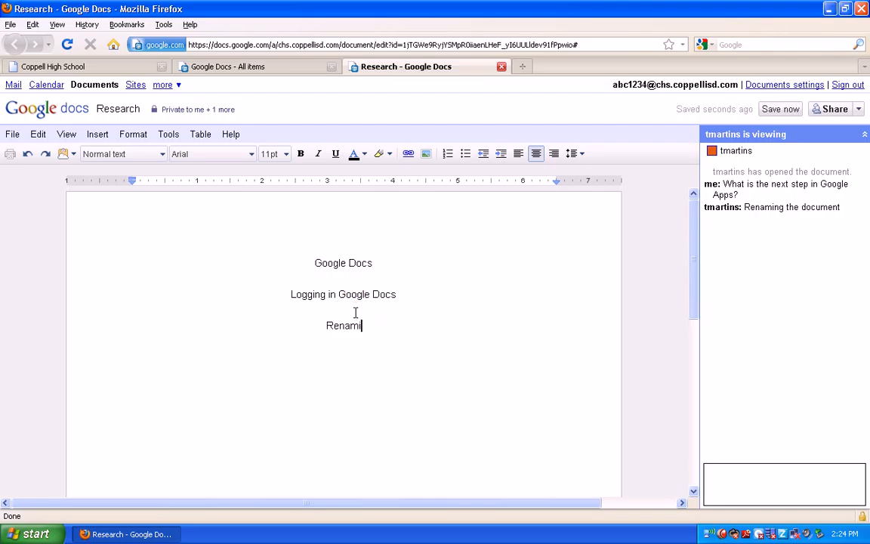
type("ng the document")
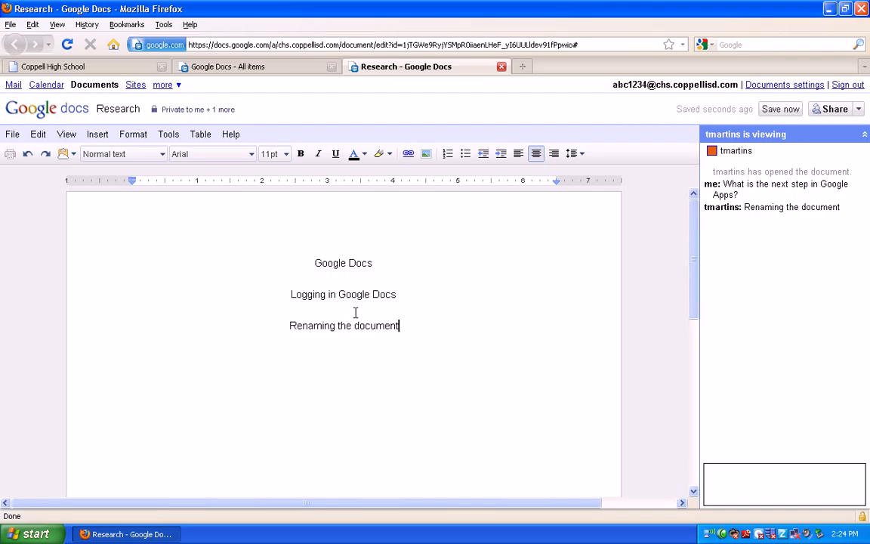